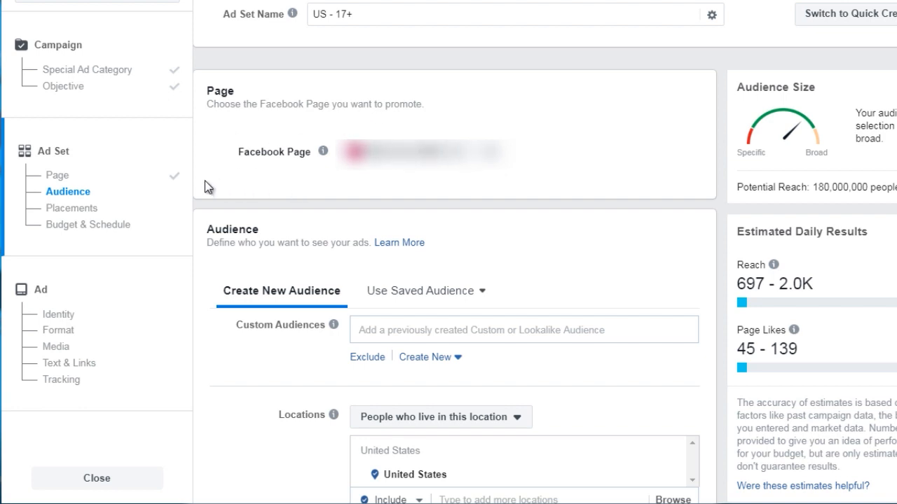
Examine the options for creating a new custom or lookalike audience and the choices of people to reach in the location.
scroll(203, 180, "down", 3)
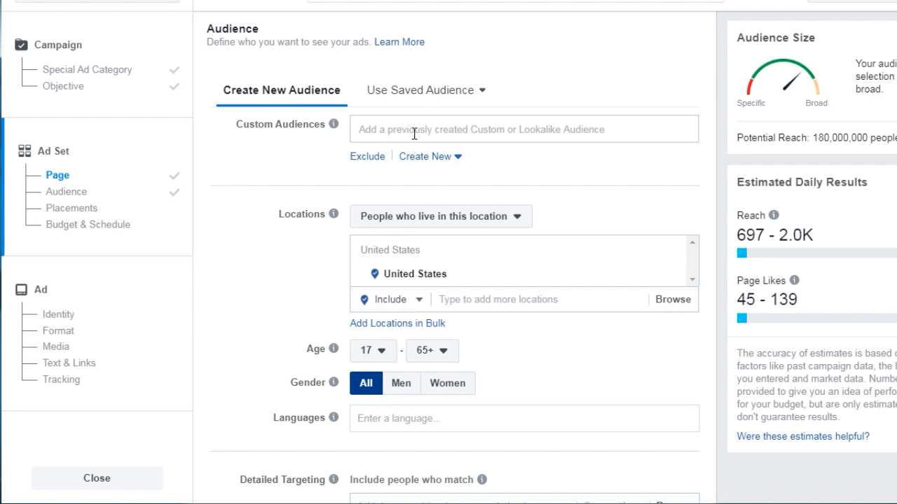
left_click(424, 158)
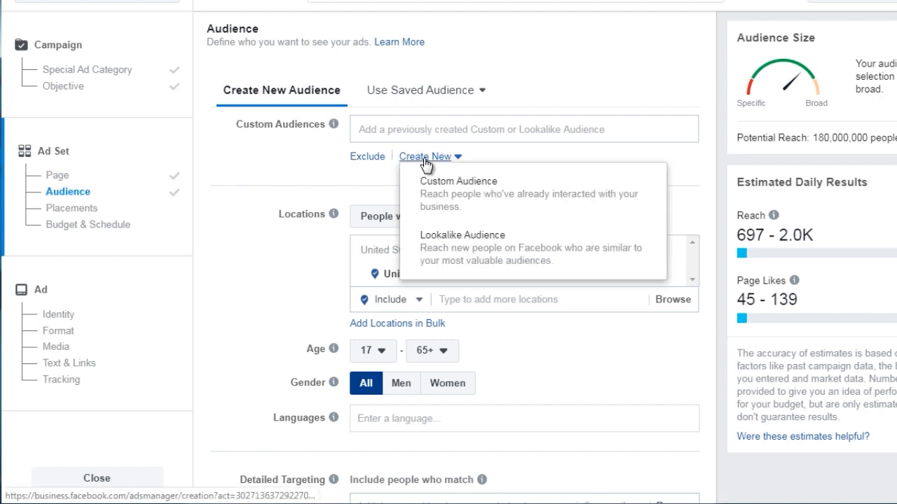
left_click(275, 193)
scroll(275, 193, "down", 3)
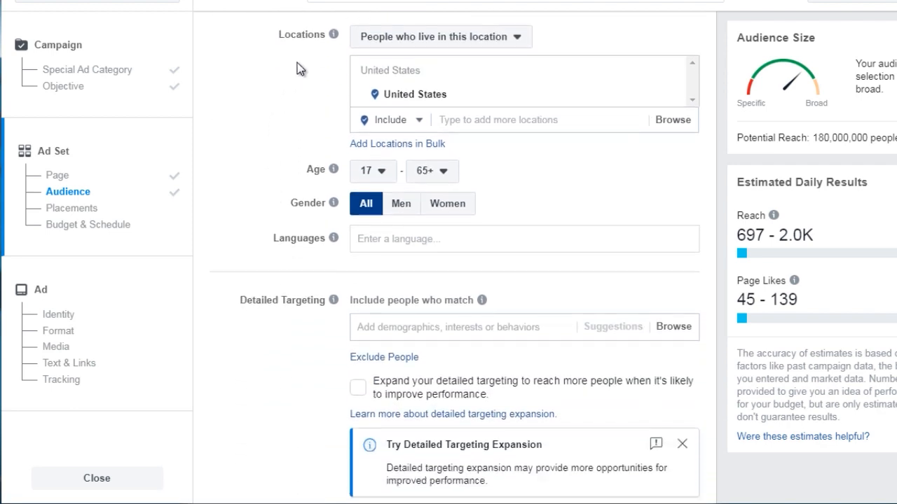
left_click(415, 44)
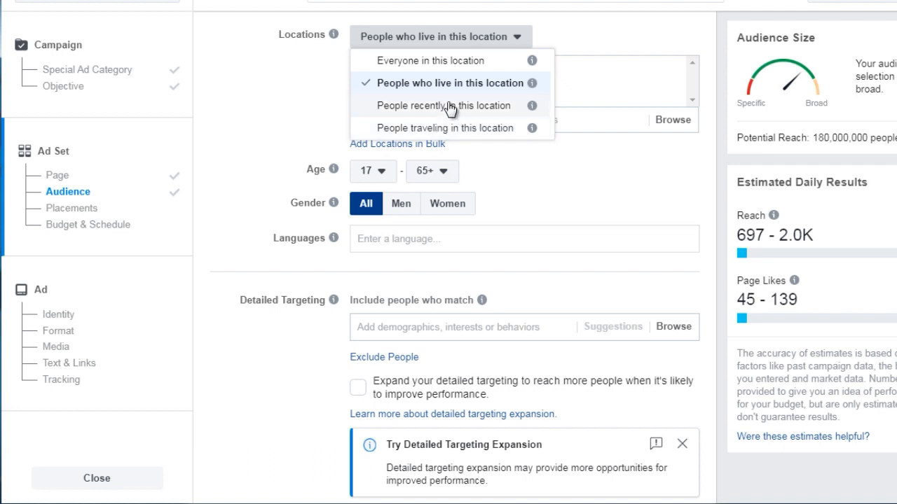
left_click(302, 73)
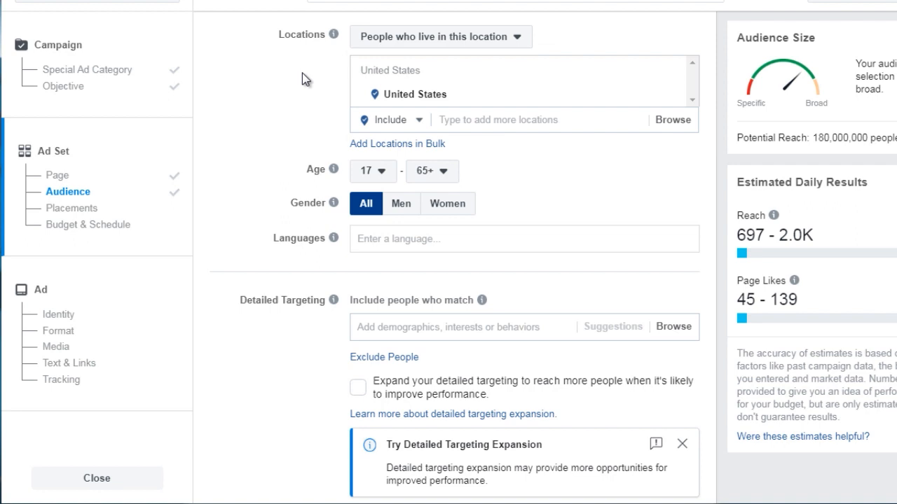
Replace the United States audience location with Dhaka, Dhaka Division, Bangladesh.
mouse_move(535, 93)
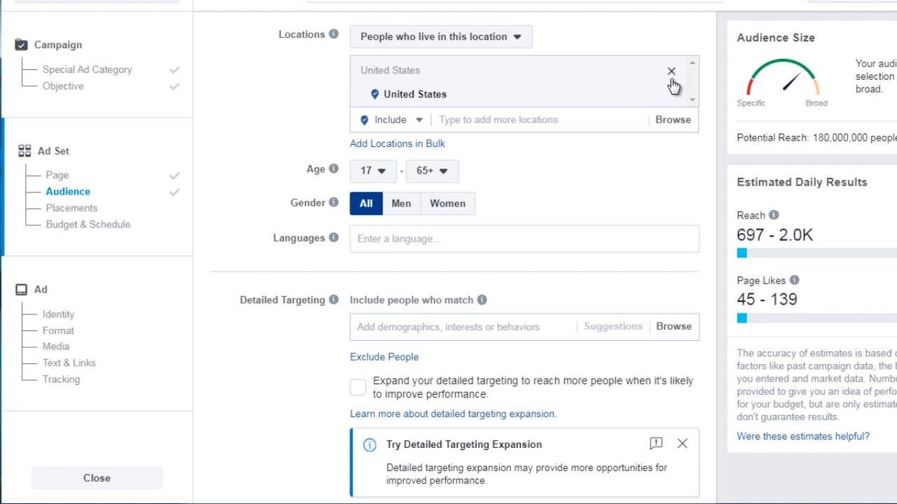
left_click(671, 76)
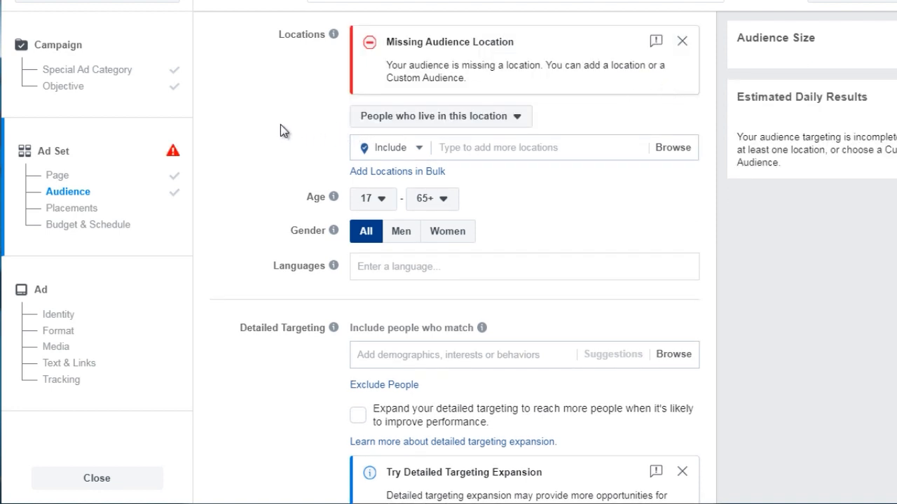
left_click(468, 150)
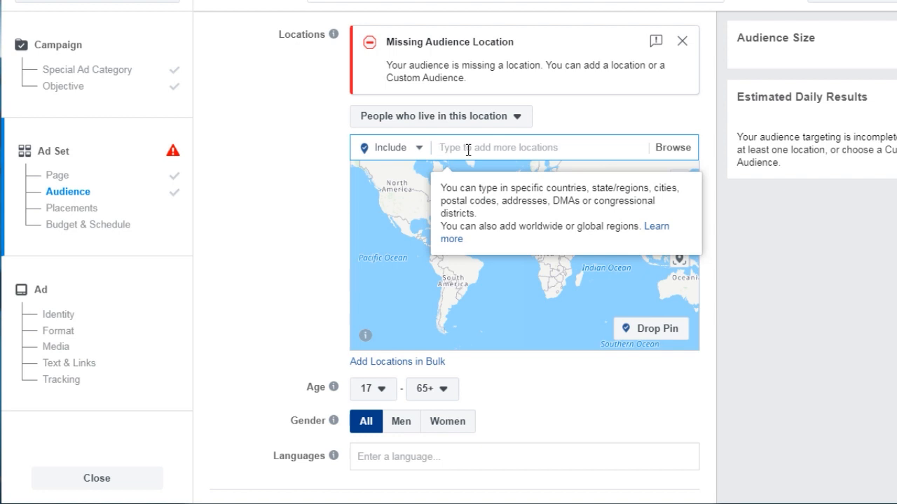
type("Bangl")
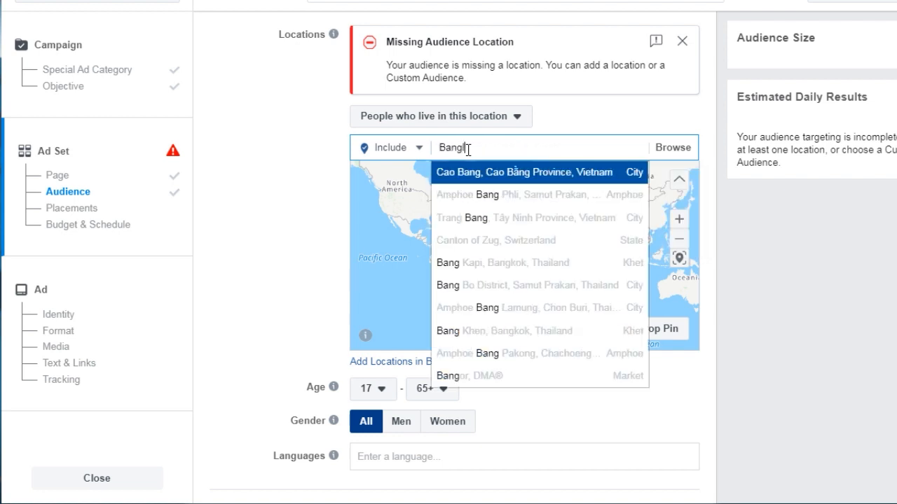
type("ade")
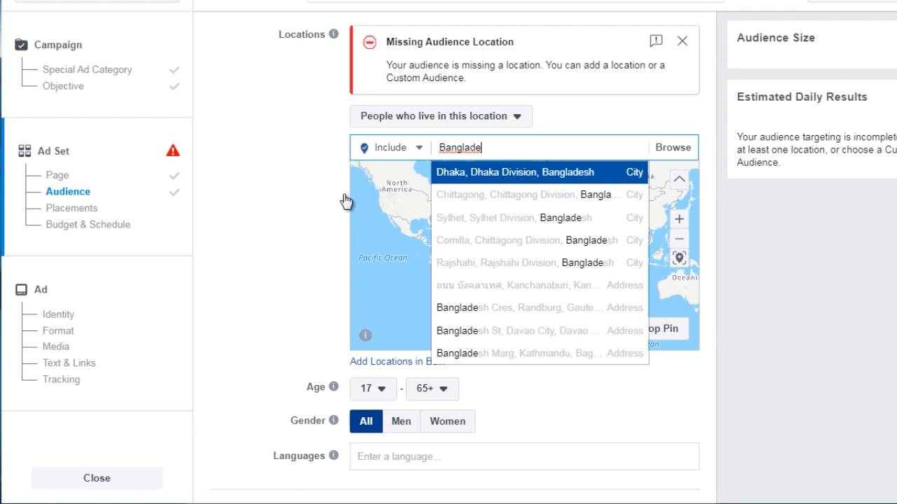
key("Return")
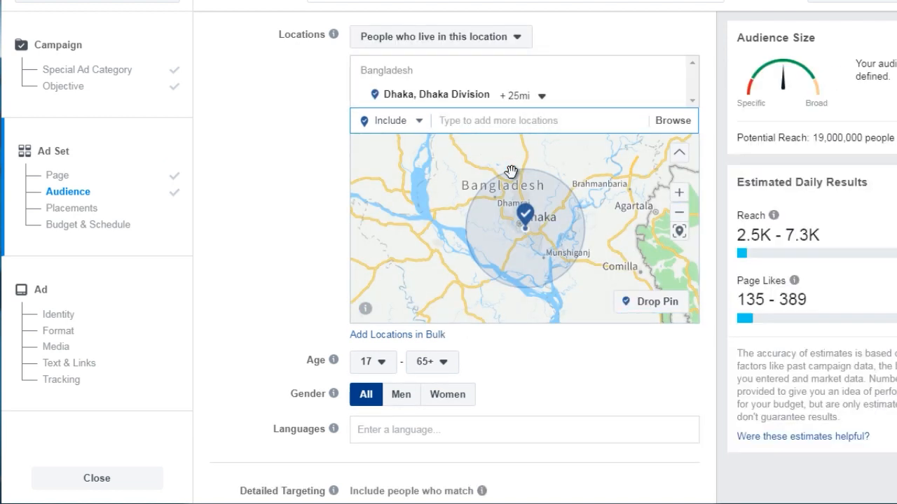
Browse the predefined location regions, reviewing their descriptions and the groups within Free trade areas.
left_click(677, 124)
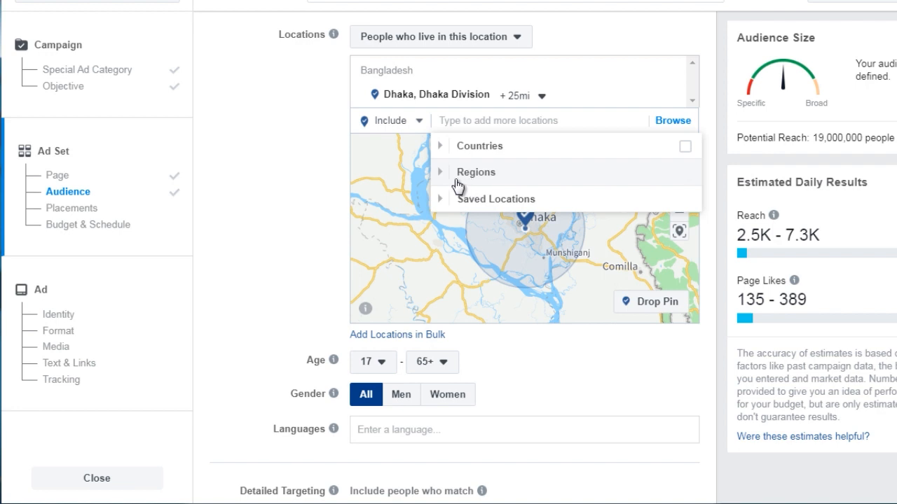
left_click(437, 176)
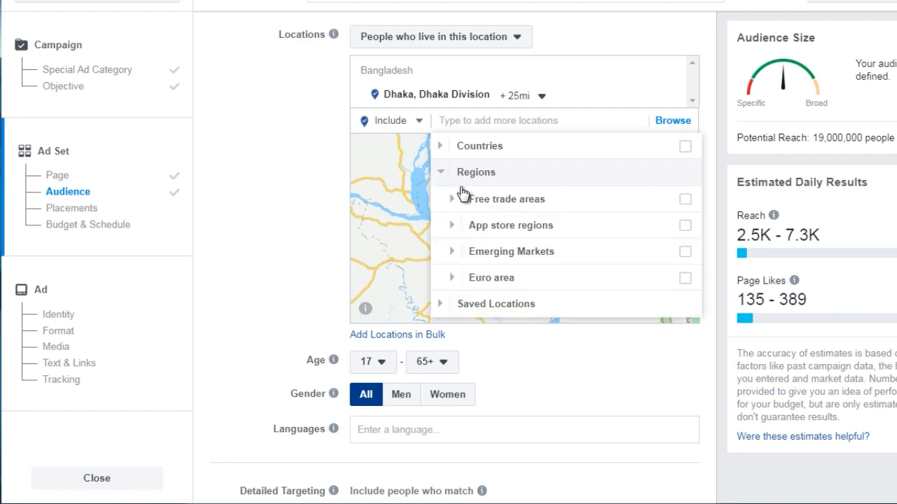
mouse_move(474, 196)
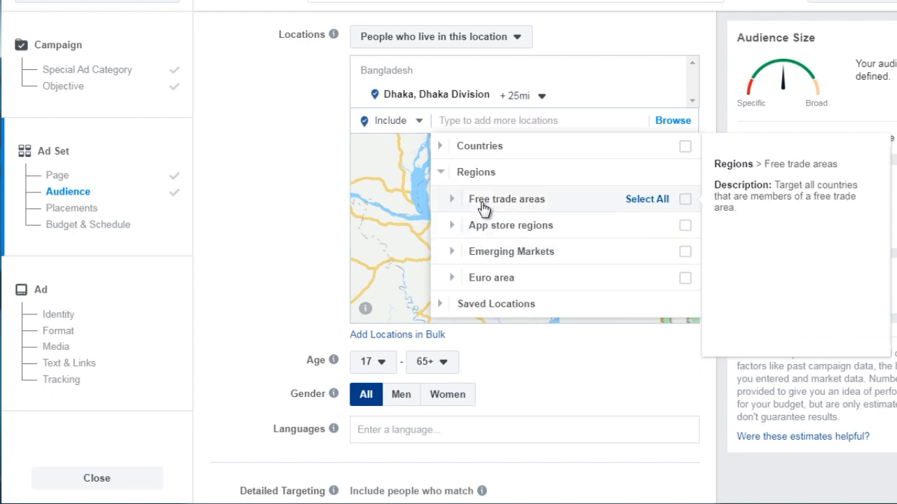
mouse_move(482, 251)
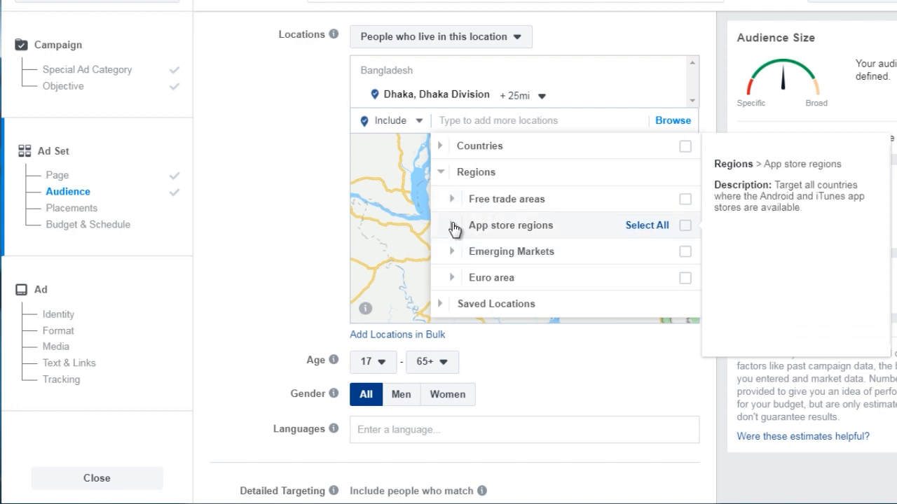
mouse_move(452, 280)
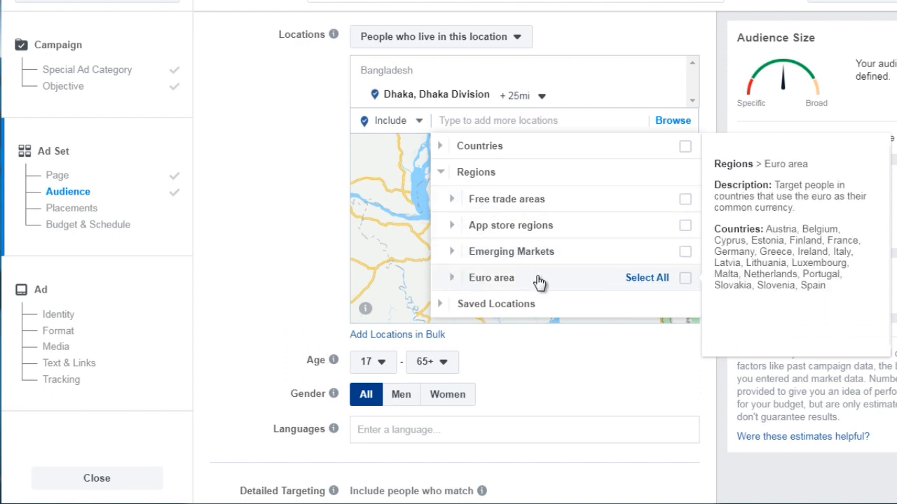
left_click(456, 204)
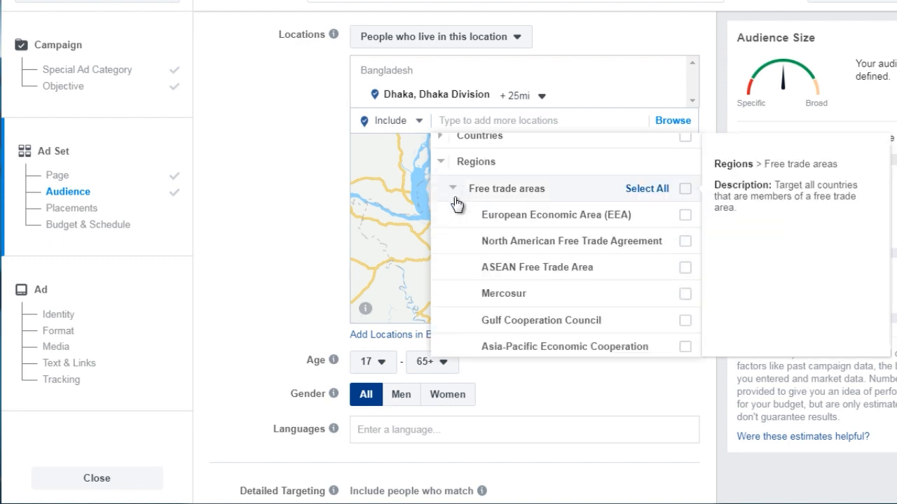
mouse_move(532, 222)
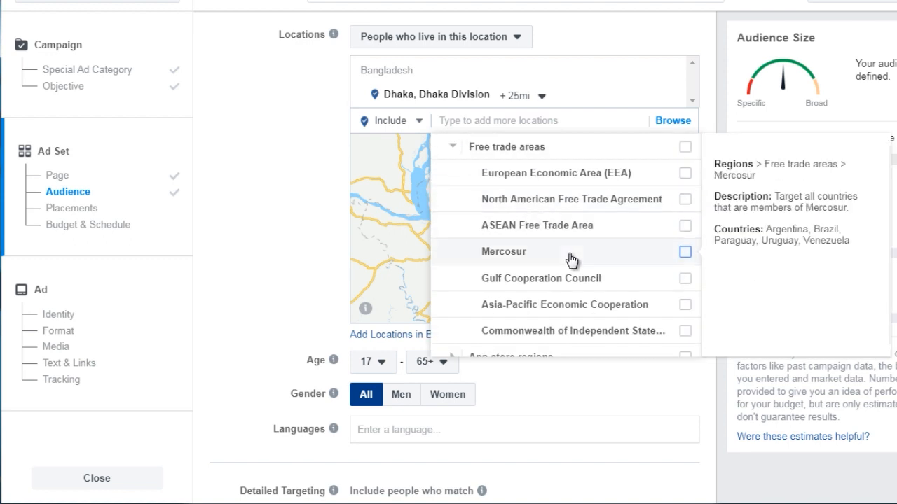
mouse_move(578, 309)
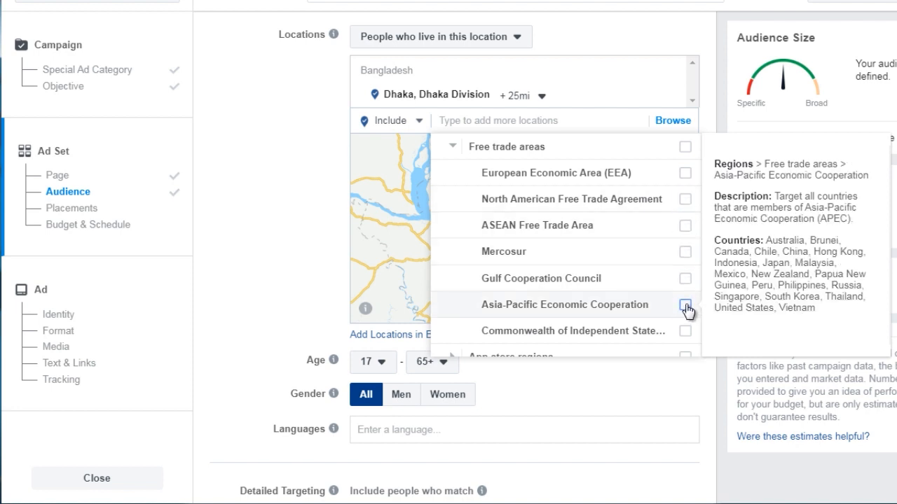
left_click(334, 176)
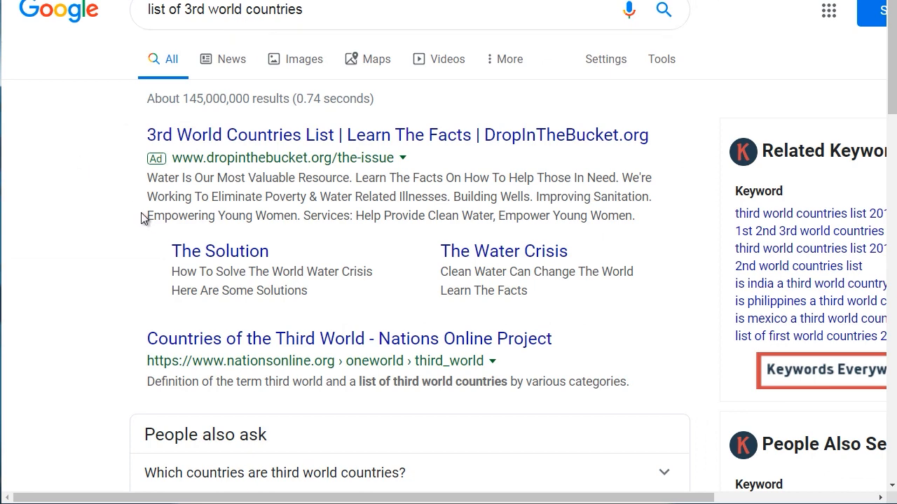
From the Google results for third world countries, open World Population Review's "Third World Countries 2019" page in a separate tab and switch to it.
scroll(126, 225, "down", 6)
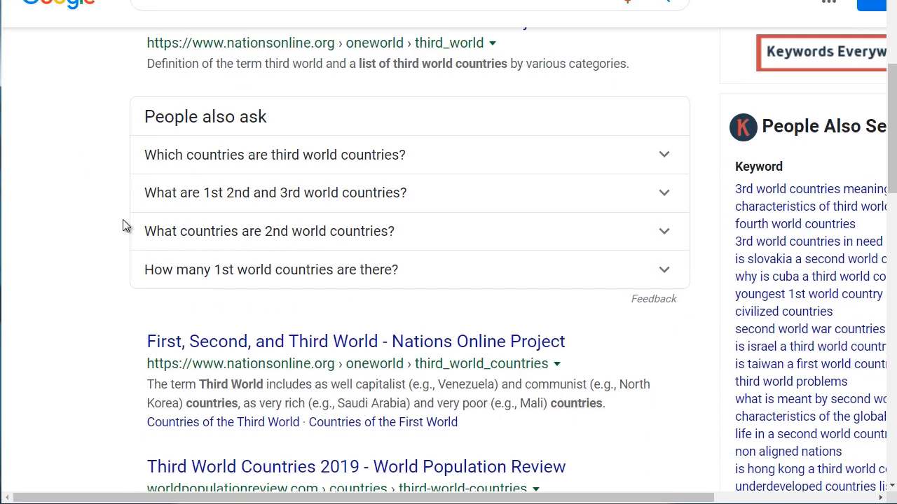
scroll(123, 226, "up", 1)
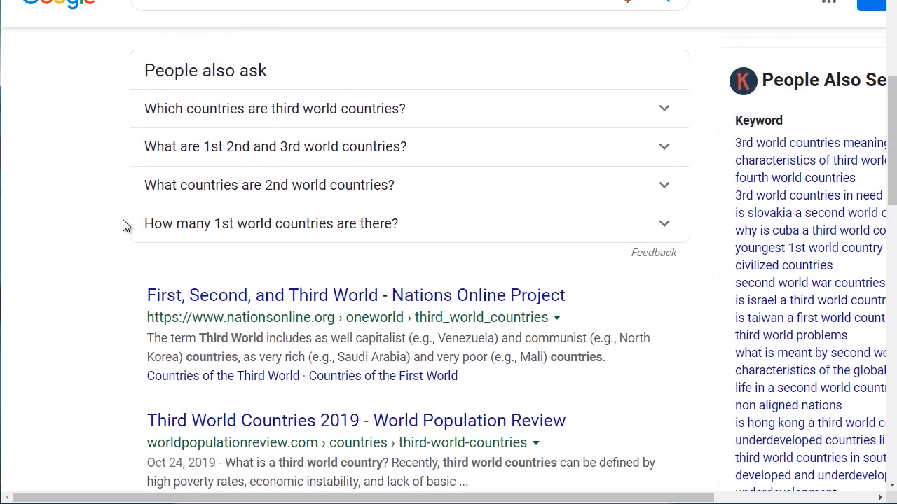
left_click(214, 112)
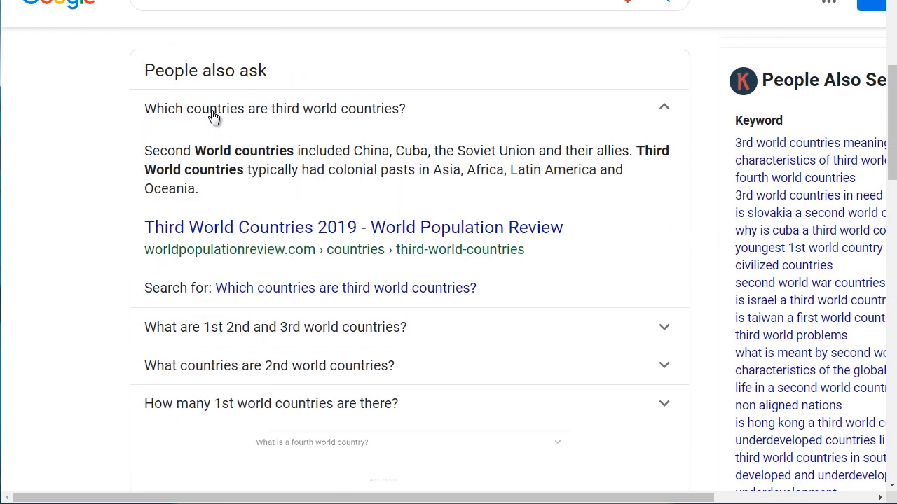
right_click(270, 232)
left_click(311, 244)
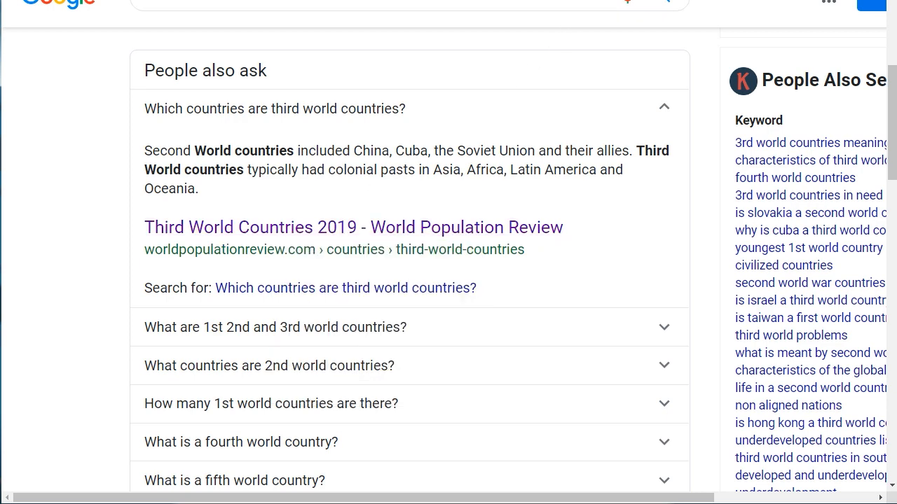
scroll(110, 172, "down", 3)
scroll(110, 172, "down", 2)
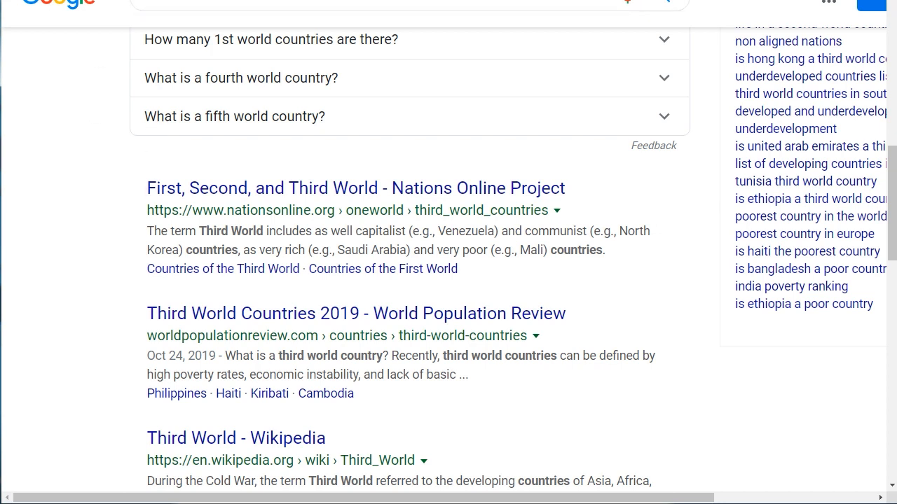
key("ctrl+Tab")
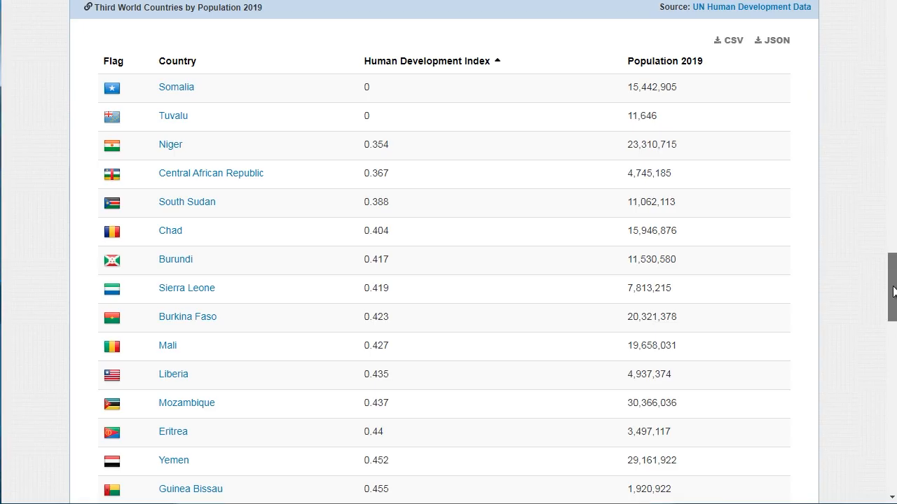
Sort the third world countries table by Population 2019 from largest to smallest and select the country name Myanmar.
left_click_drag(893, 292, 893, 301)
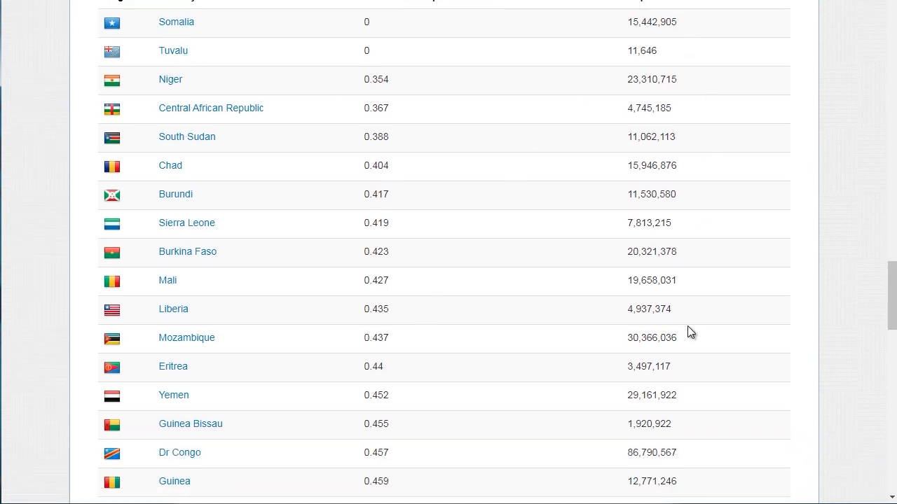
left_click(662, 3)
left_click(645, 4)
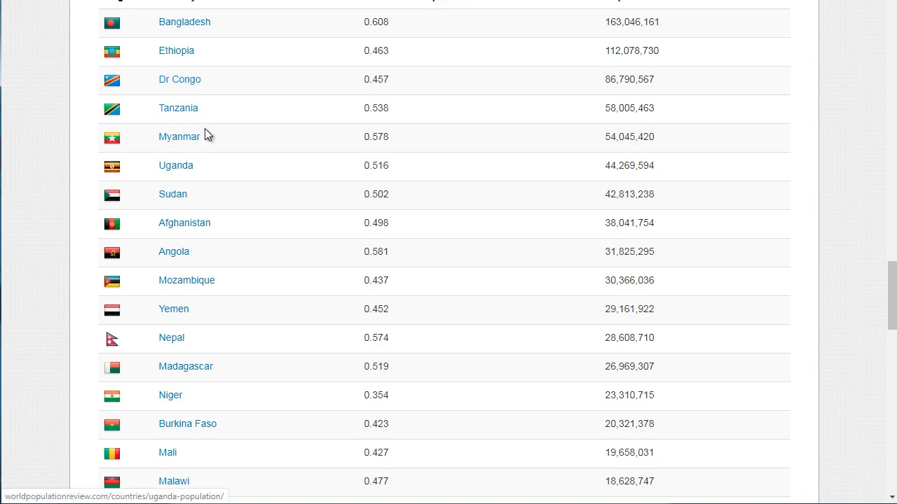
left_click_drag(202, 137, 163, 145)
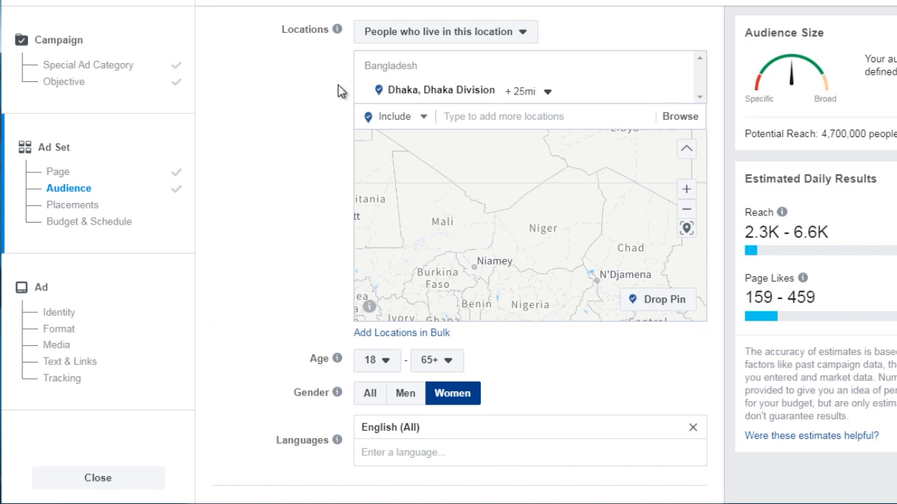
Back in the ad set's audience, add the country Myanmar to the included locations.
left_click(497, 116)
type("Myanmar")
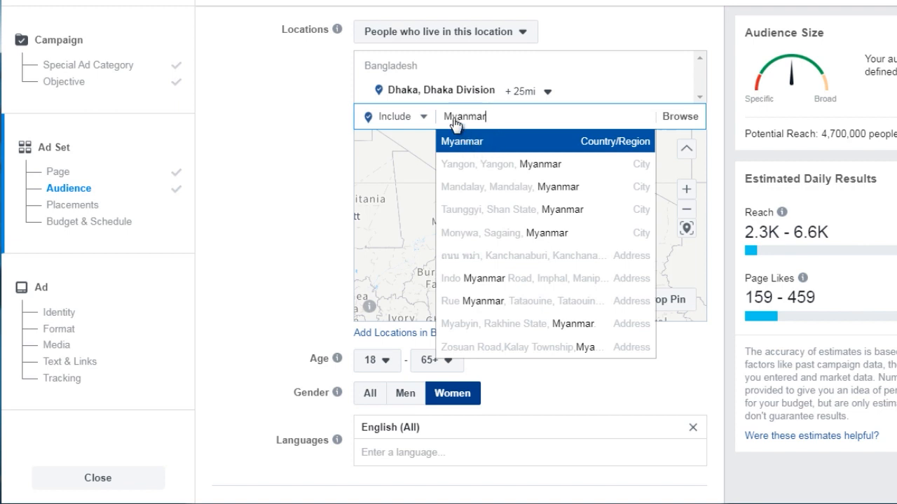
left_click(515, 159)
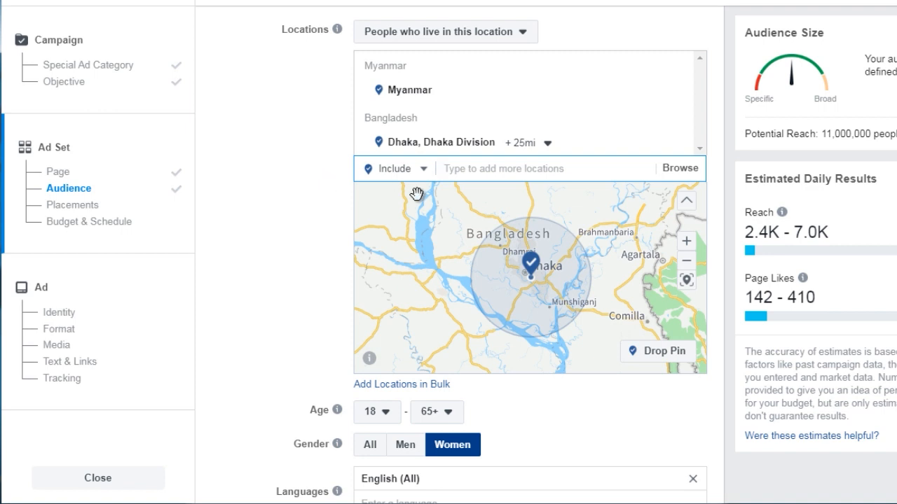
left_click(303, 263)
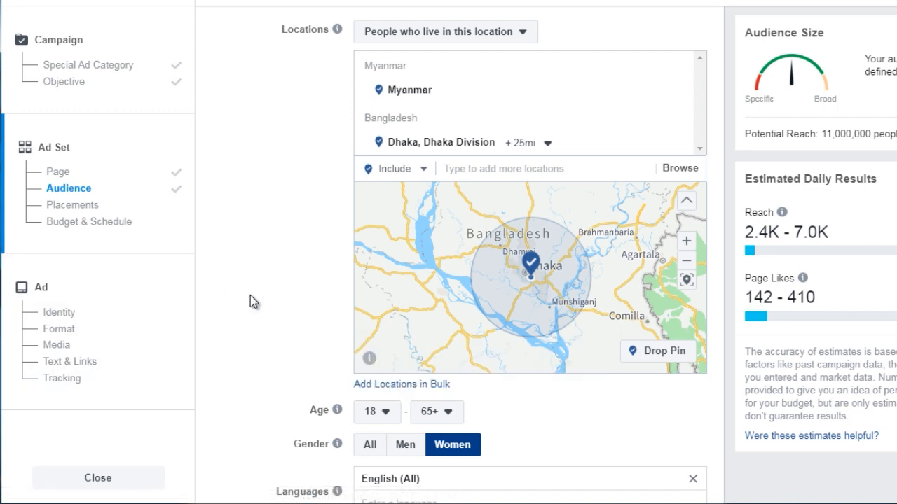
scroll(281, 311, "down", 2)
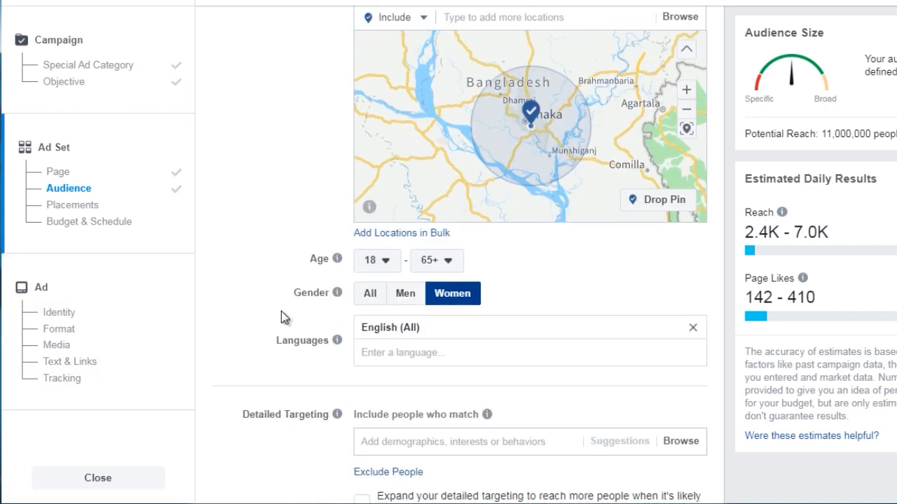
scroll(280, 311, "down", 1)
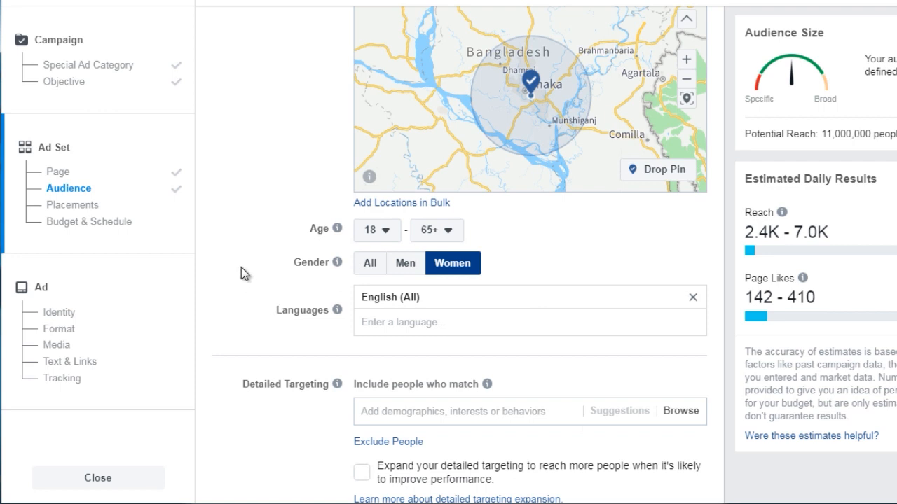
scroll(241, 266, "down", 2)
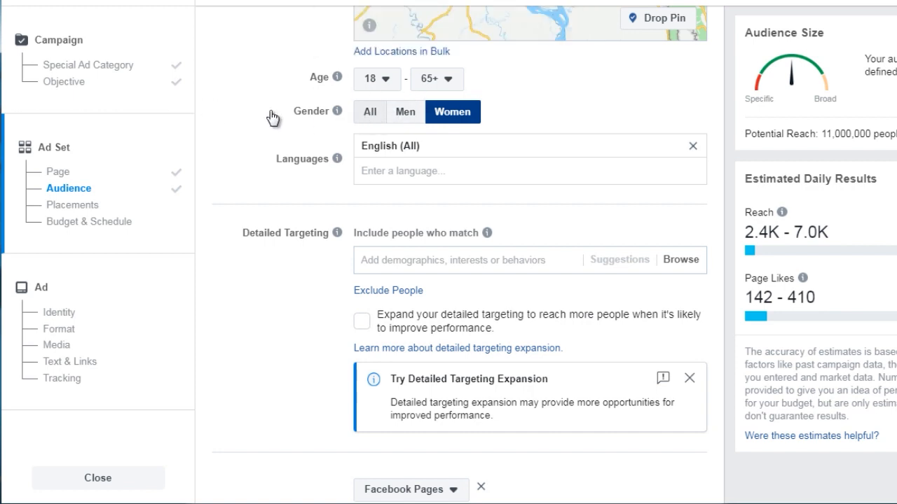
Set the audience gender to All and enter English as the language alongside English (All).
left_click(370, 112)
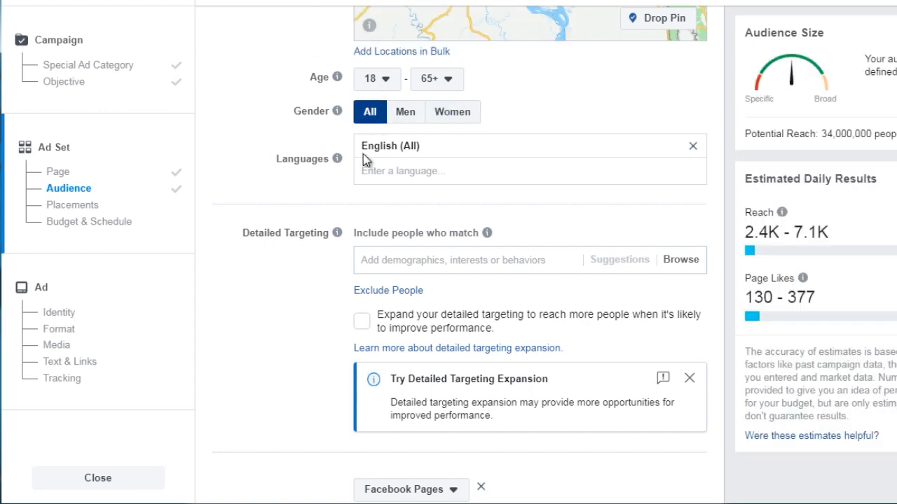
left_click(389, 172)
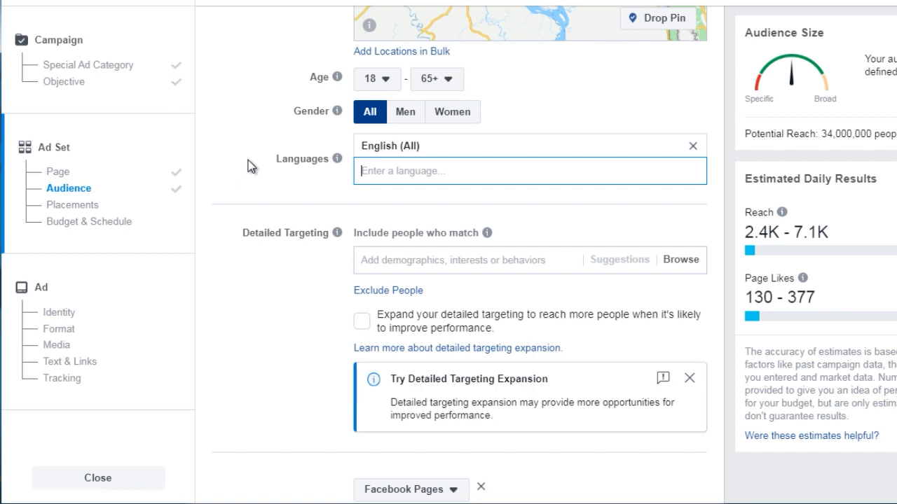
type("En")
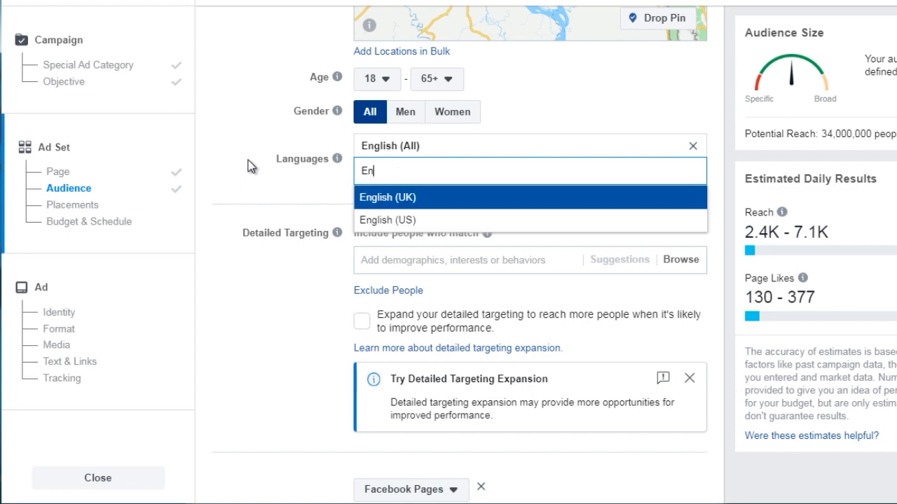
type("glish")
left_click(403, 153)
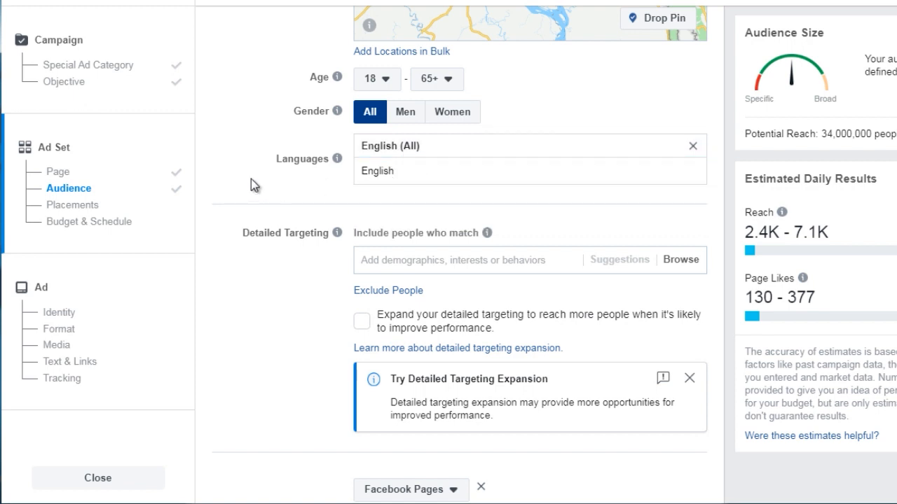
Search detailed targeting for "motivational" and include people with the interest Motivational Quotes.
scroll(251, 179, "down", 1)
scroll(251, 180, "up", 1)
scroll(251, 184, "down", 1)
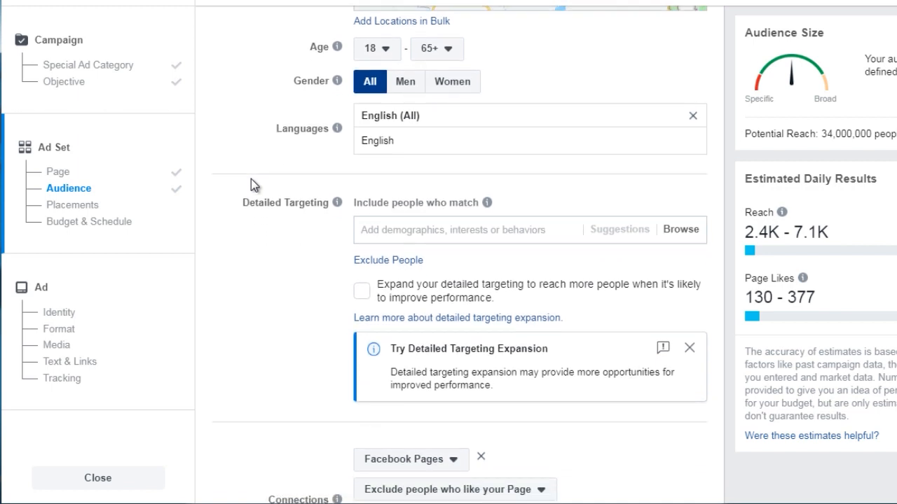
mouse_move(336, 215)
left_click(389, 229)
type("m")
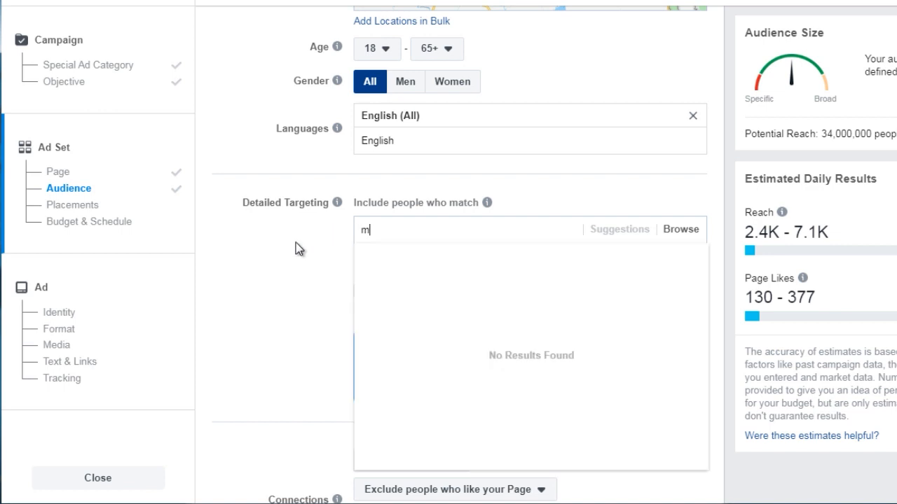
type("otivational")
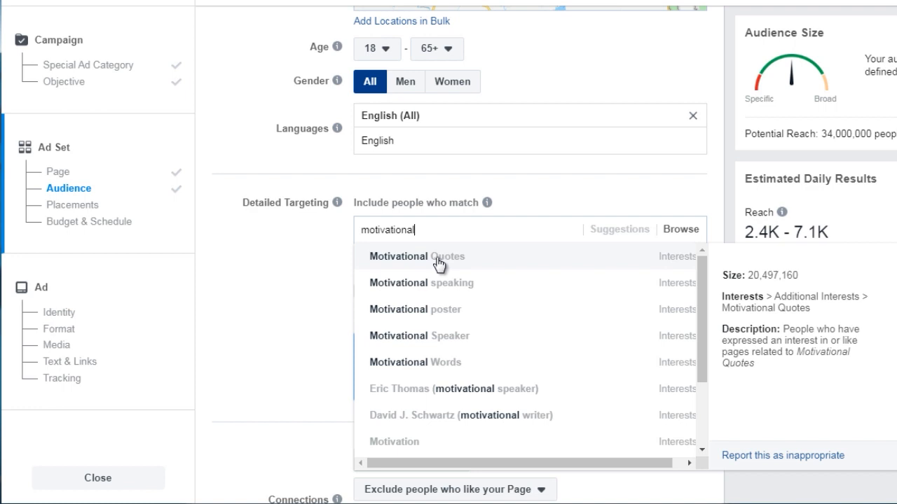
key("Return")
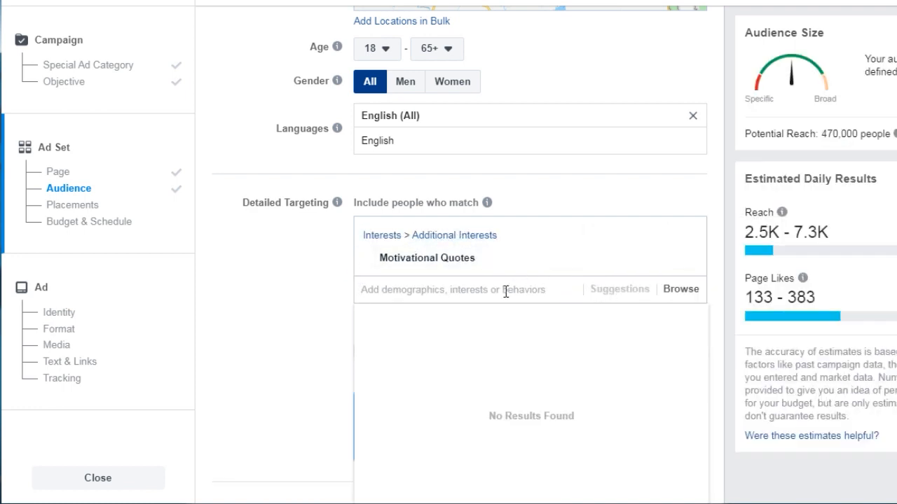
type("motiv")
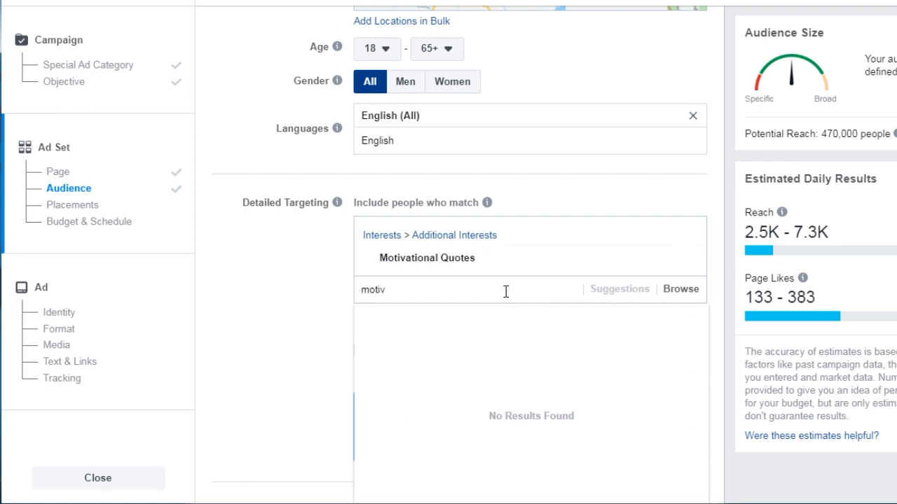
type("ational quotes")
left_click_drag(462, 295, 352, 296)
key("BackSpace")
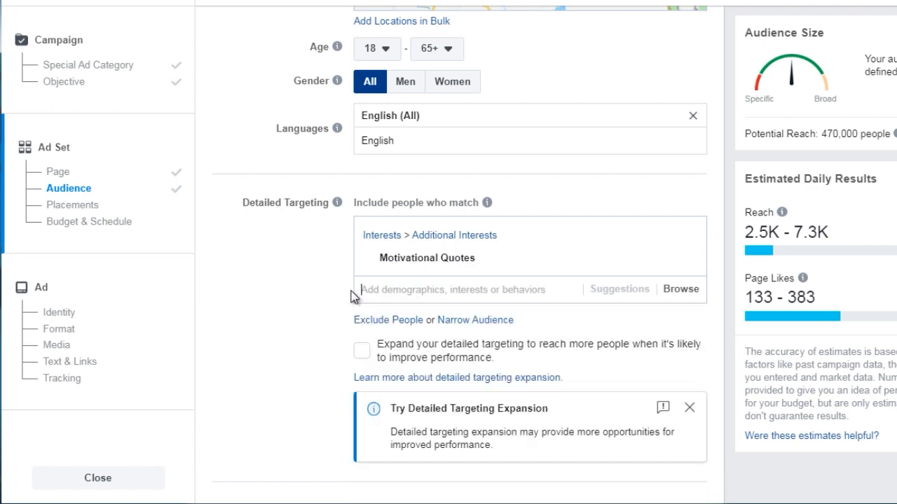
Switch to Edit Placements to review the device, platform and feed options, and restore Automatic Placements.
mouse_move(443, 256)
scroll(330, 292, "down", 1)
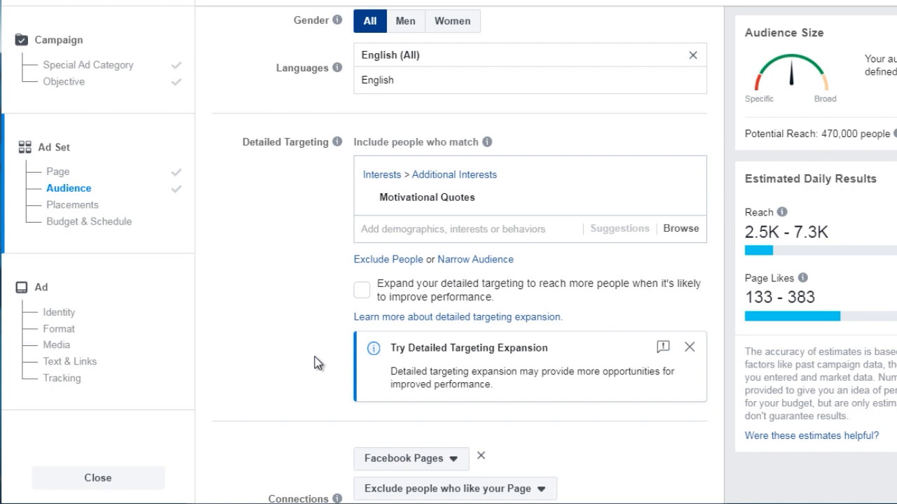
scroll(315, 357, "down", 5)
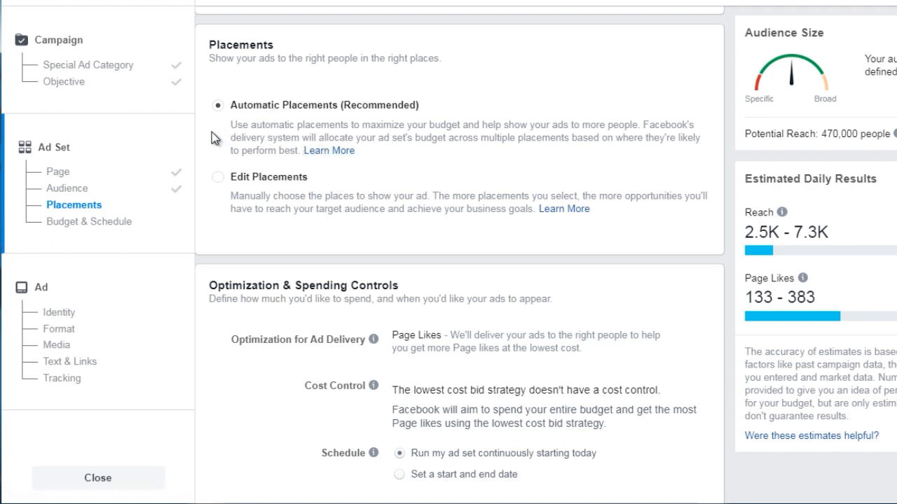
left_click(218, 181)
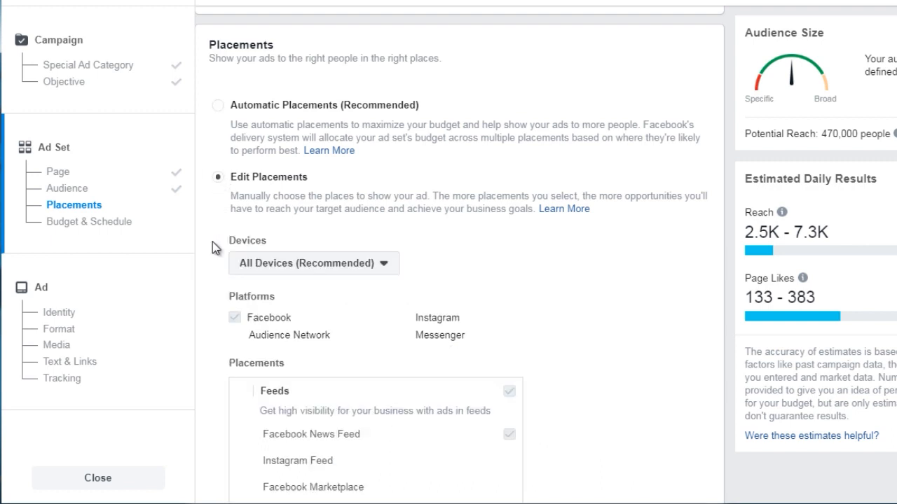
scroll(211, 258, "down", 2)
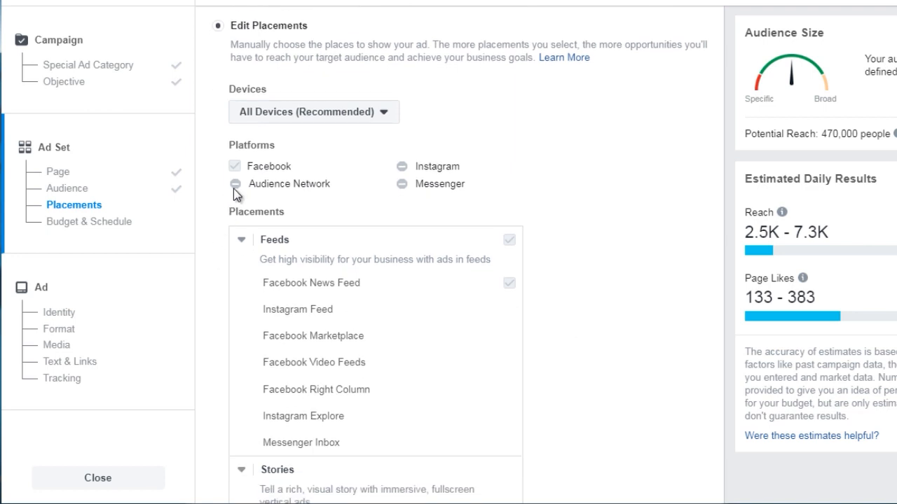
left_click(317, 113)
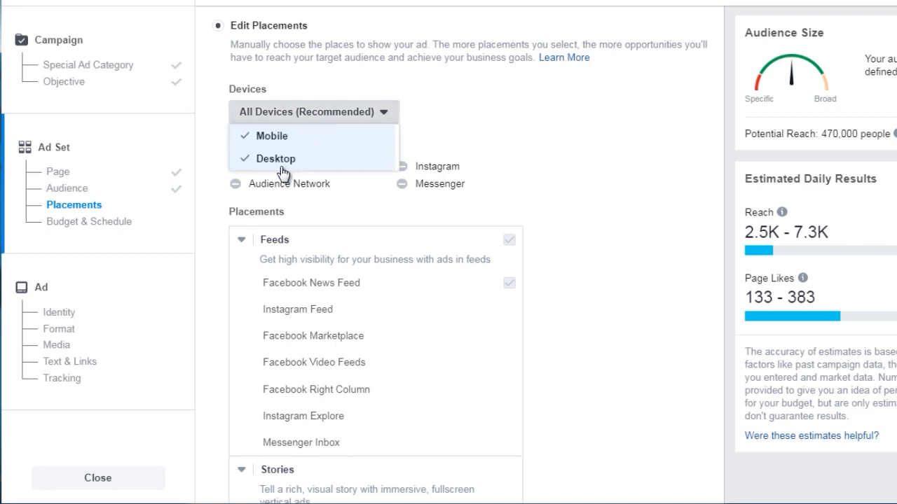
left_click(215, 212)
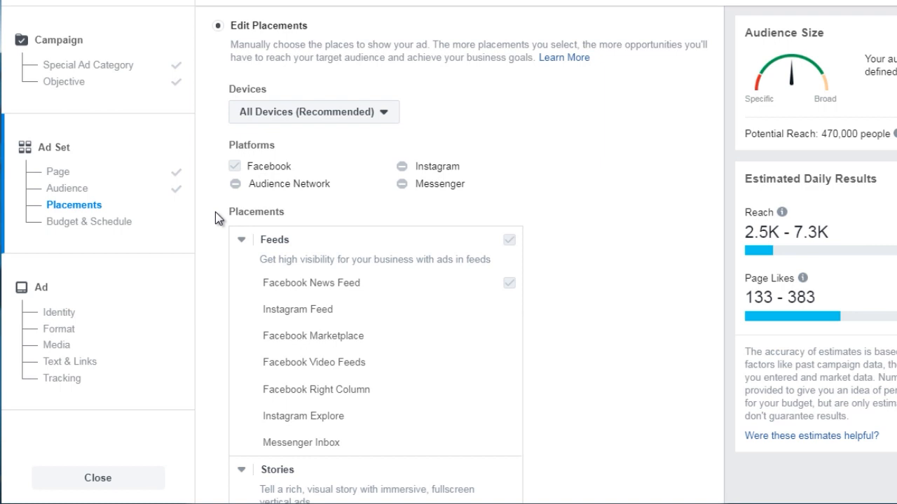
scroll(215, 211, "down", 2)
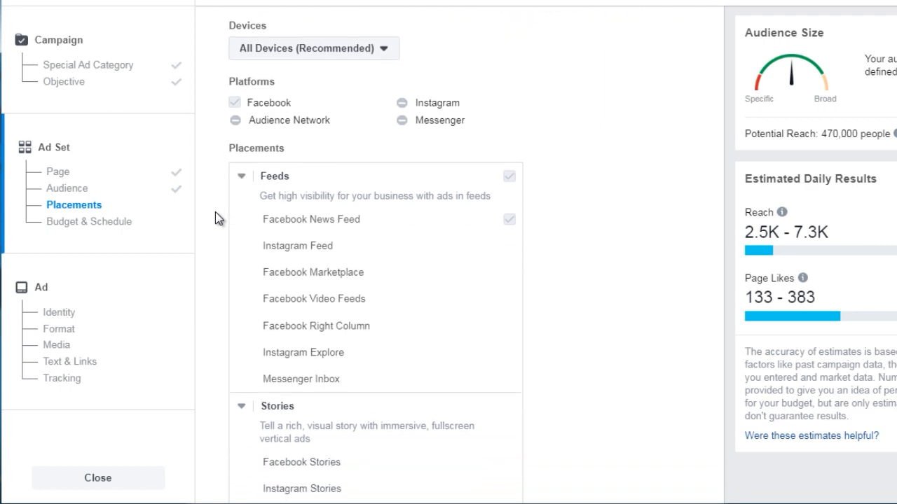
scroll(215, 212, "up", 4)
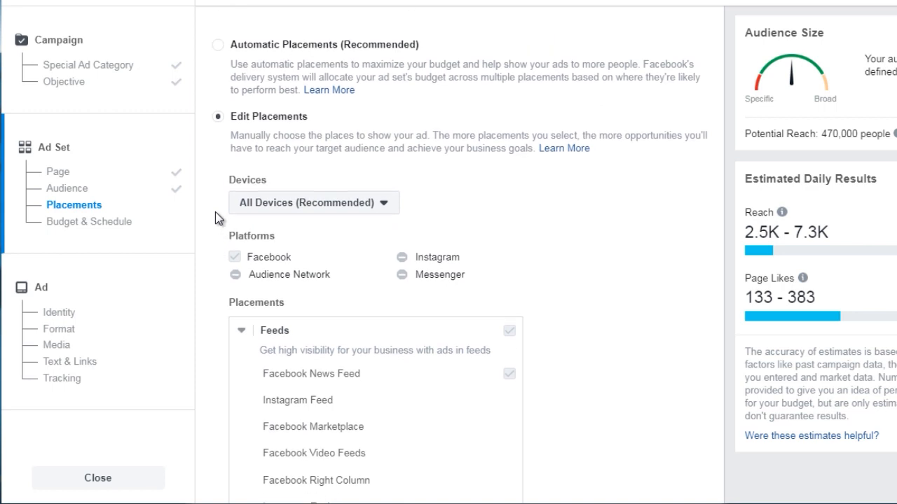
left_click(220, 47)
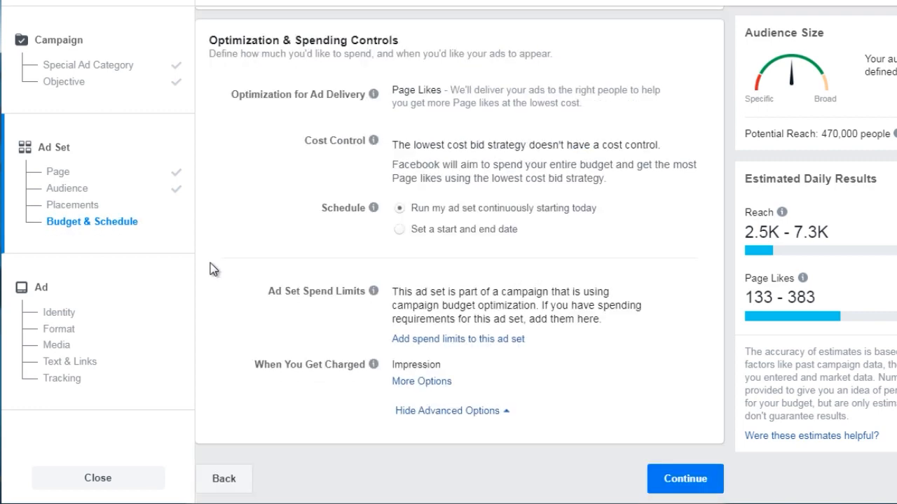
Accept the ad set's optimization and schedule settings and continue to creating the ad.
mouse_move(374, 364)
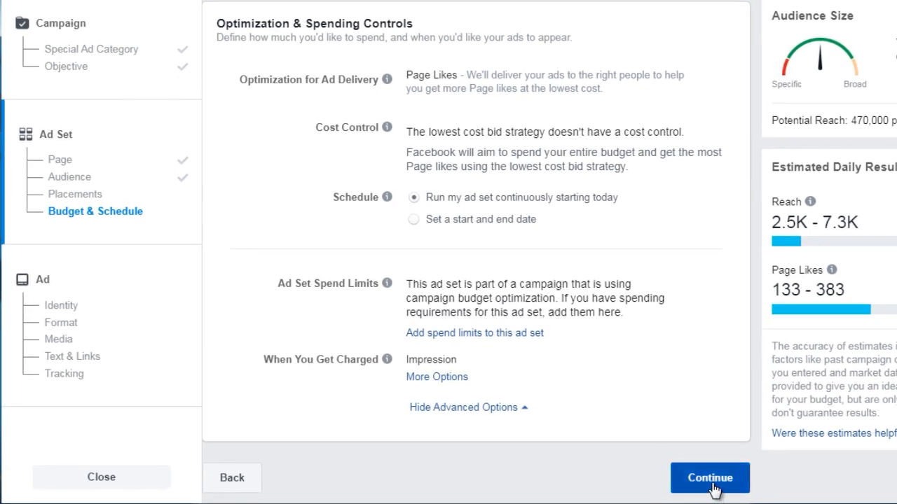
left_click(710, 480)
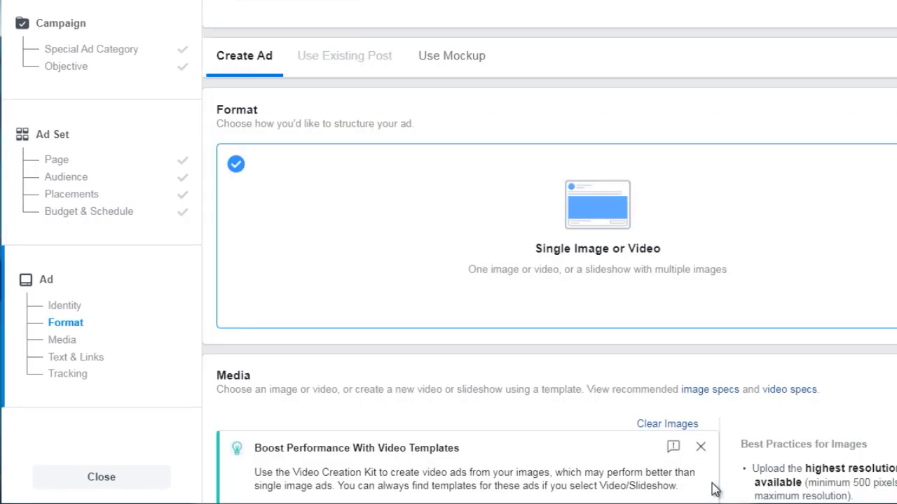